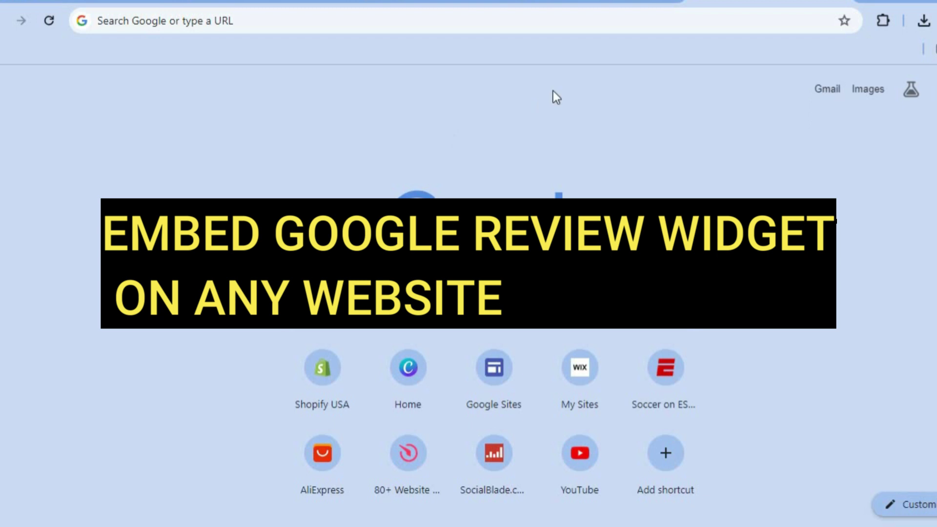
Switch to the already open elfsight.com tab in Chrome.
left_click(579, 2)
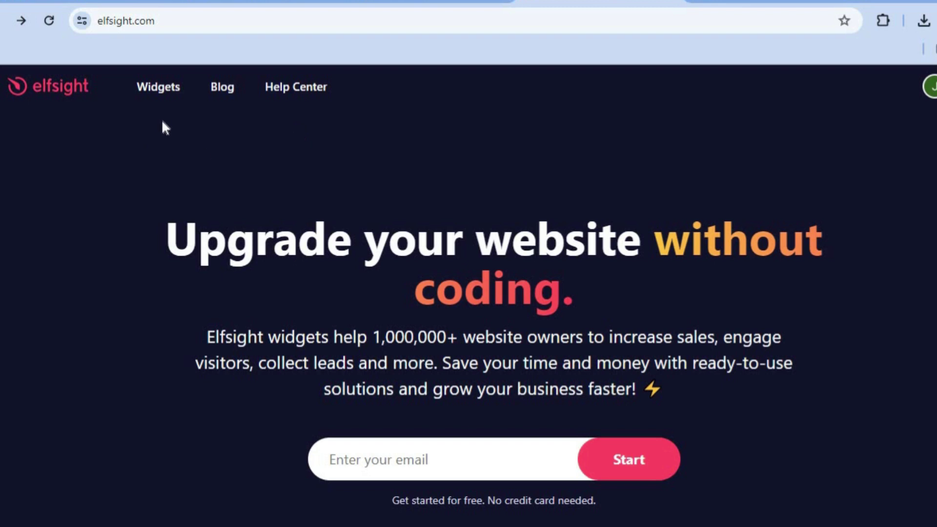
Open the Google Reviews widget page from the Reviews column of the Widgets menu.
mouse_move(161, 95)
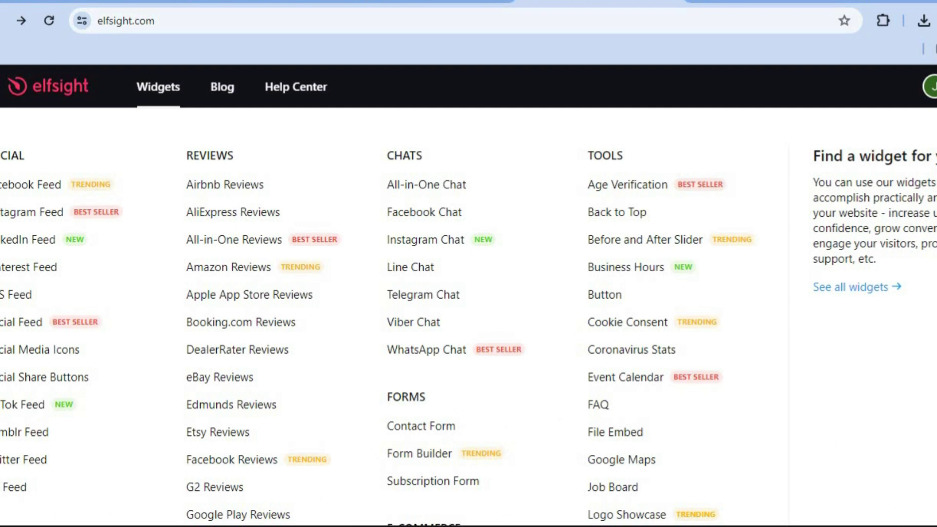
scroll(364, 404, "down", 3)
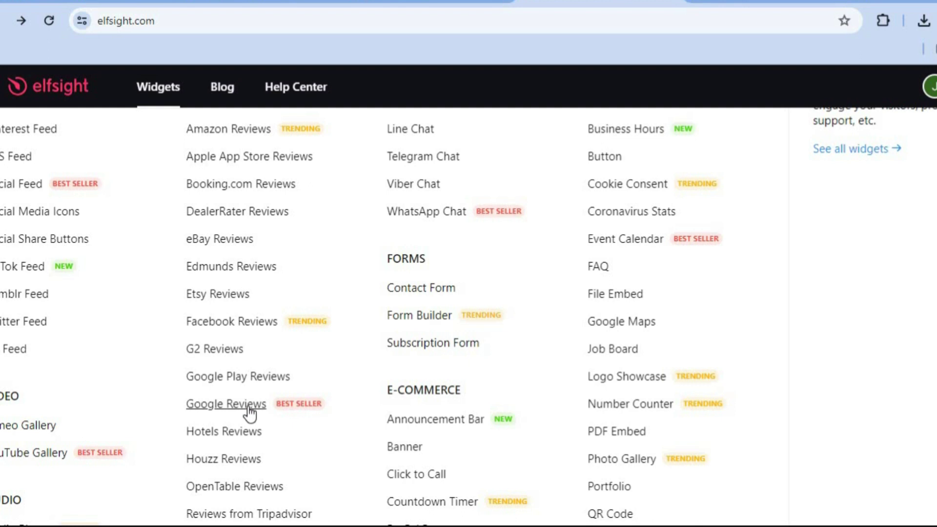
left_click(249, 410)
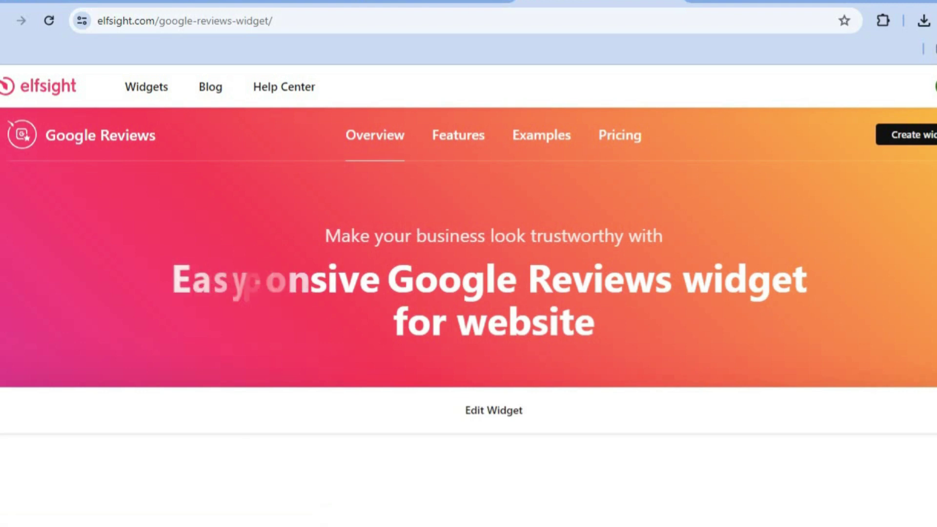
Preview the Badge, Grid, Slider and Simple Carousel templates, then pick Carousel with Photos.
scroll(469, 293, "down", 7)
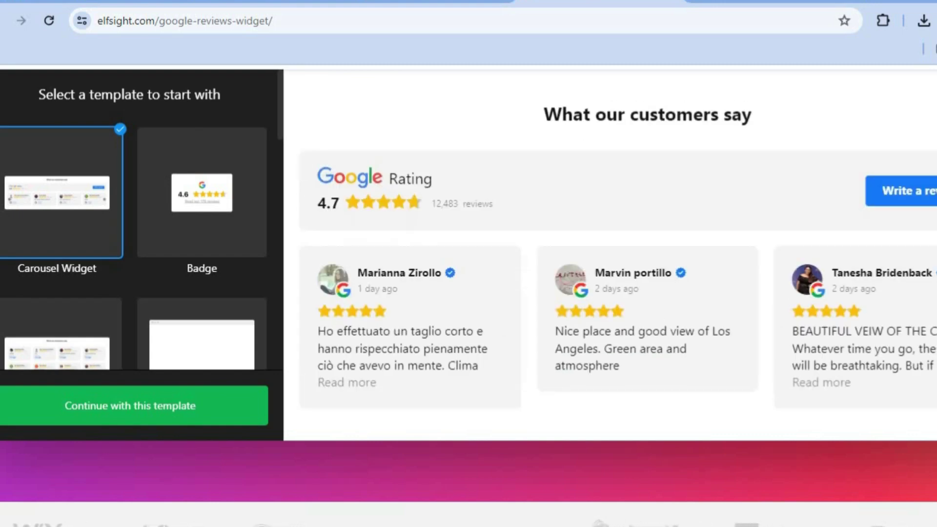
scroll(236, 300, "up", 2)
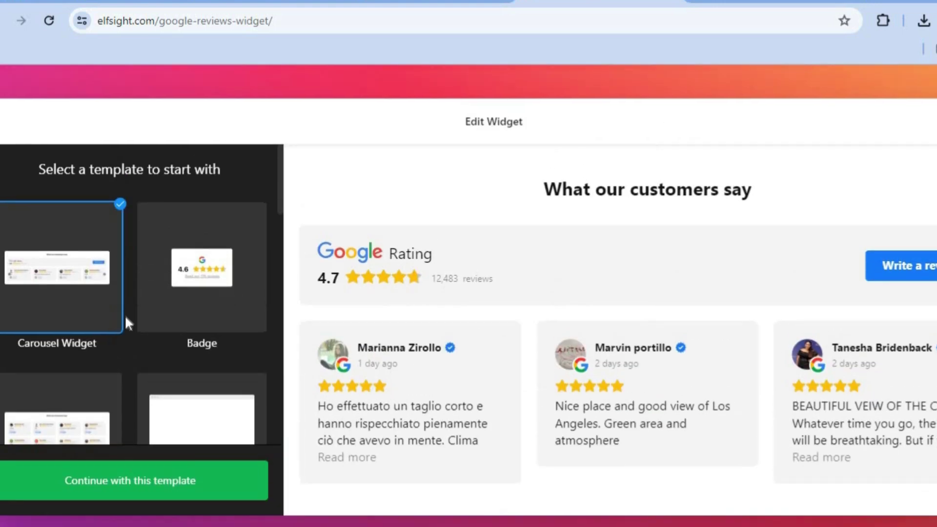
left_click(199, 306)
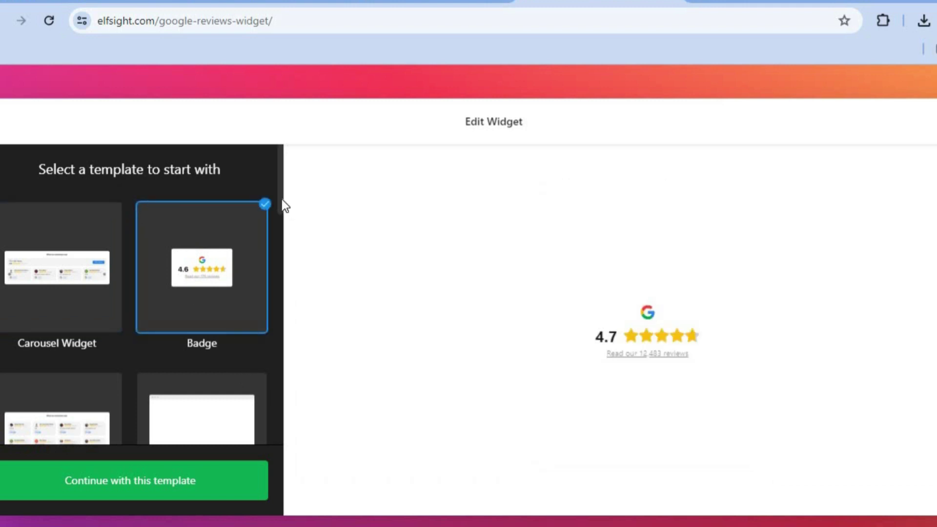
scroll(279, 236, "down", 3)
scroll(279, 244, "down", 2)
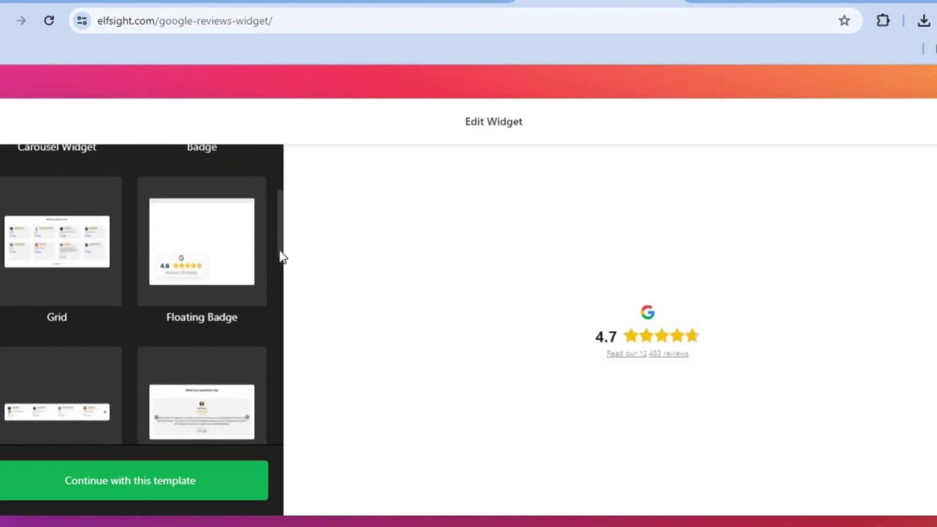
left_click(79, 252)
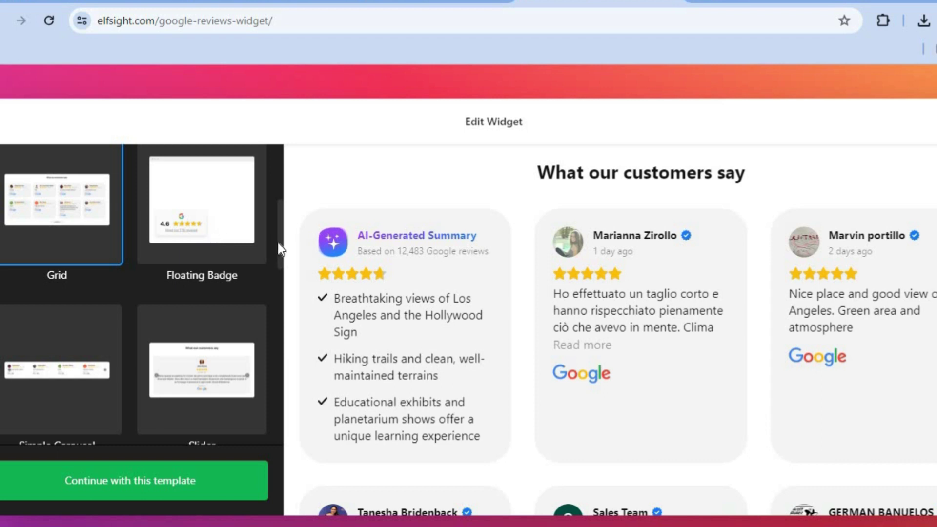
left_click_drag(280, 263, 280, 296)
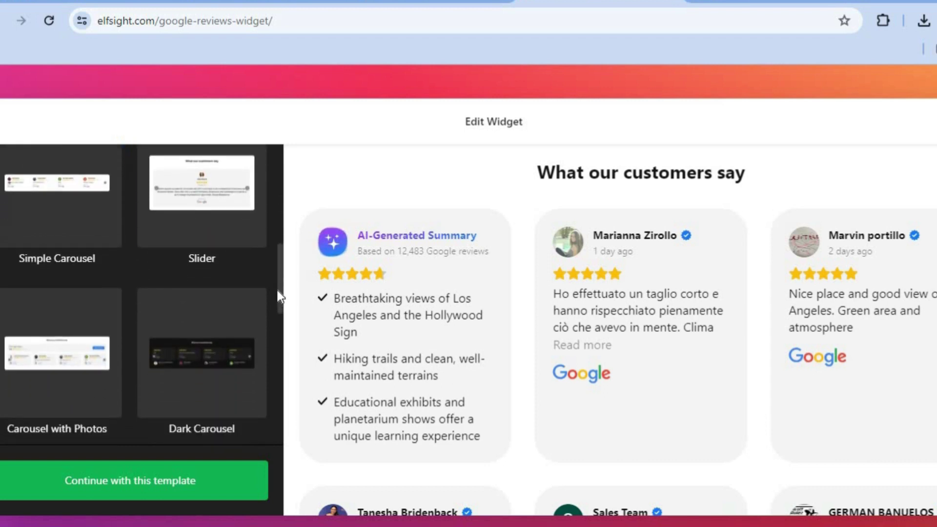
left_click(197, 199)
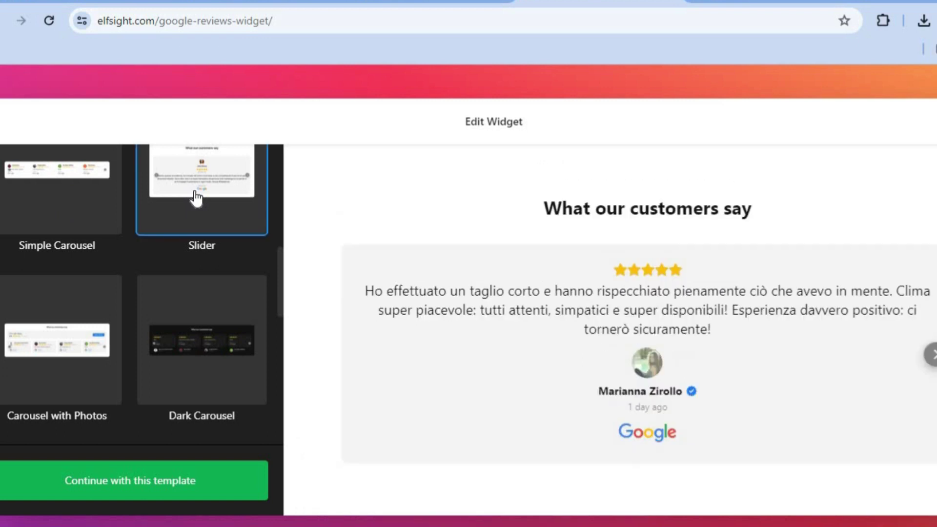
left_click(82, 176)
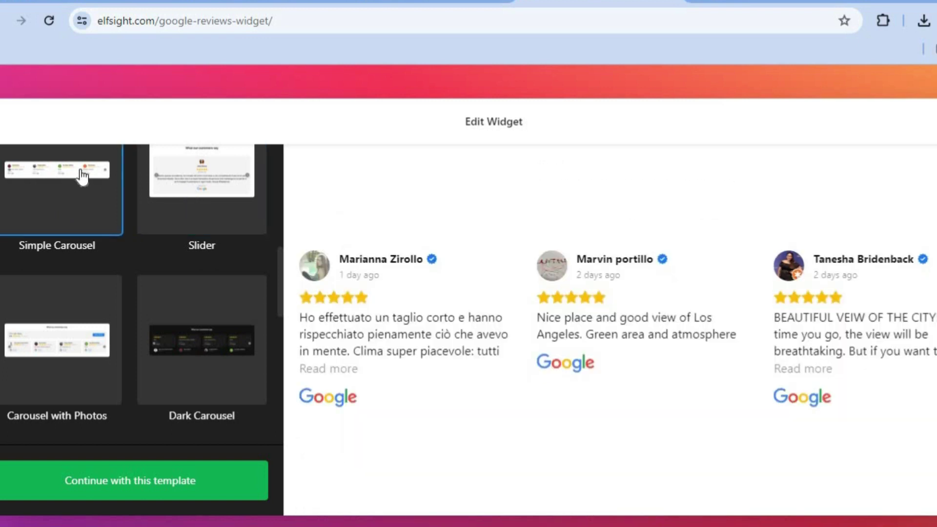
left_click(65, 353)
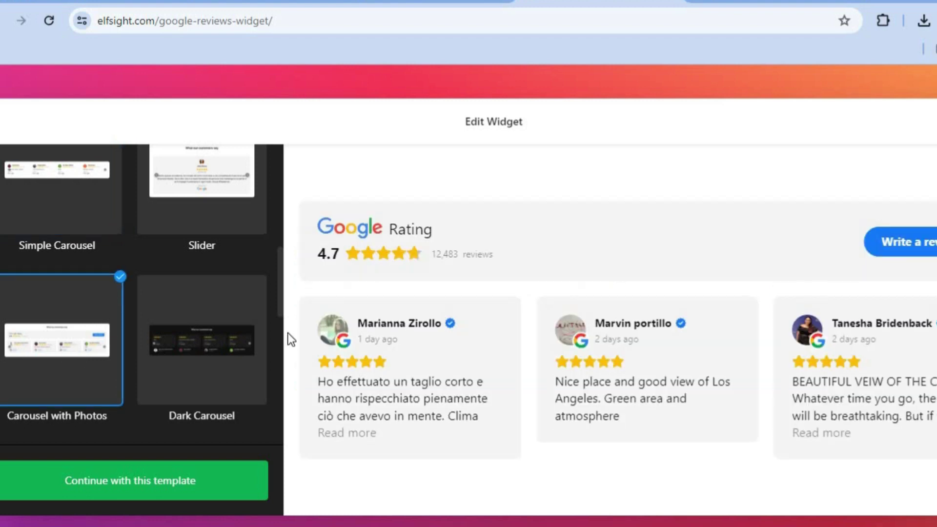
left_click_drag(279, 309, 289, 175)
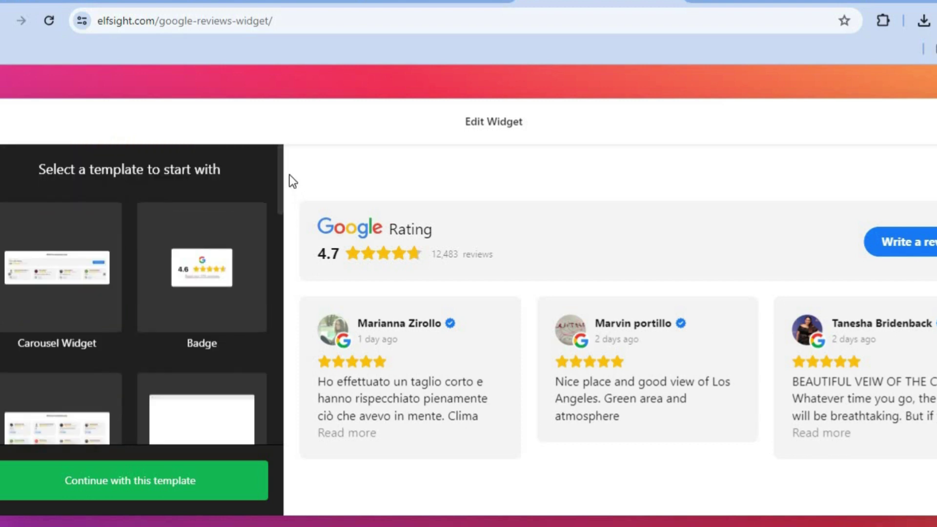
Continue with the template and set the review source to 'HARDWARE NEW YORK'.
left_click(188, 487)
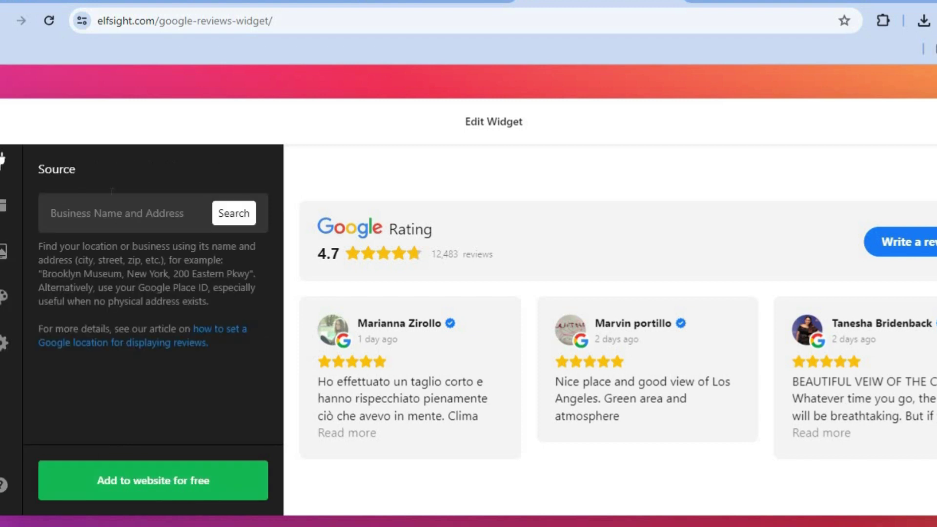
left_click(117, 215)
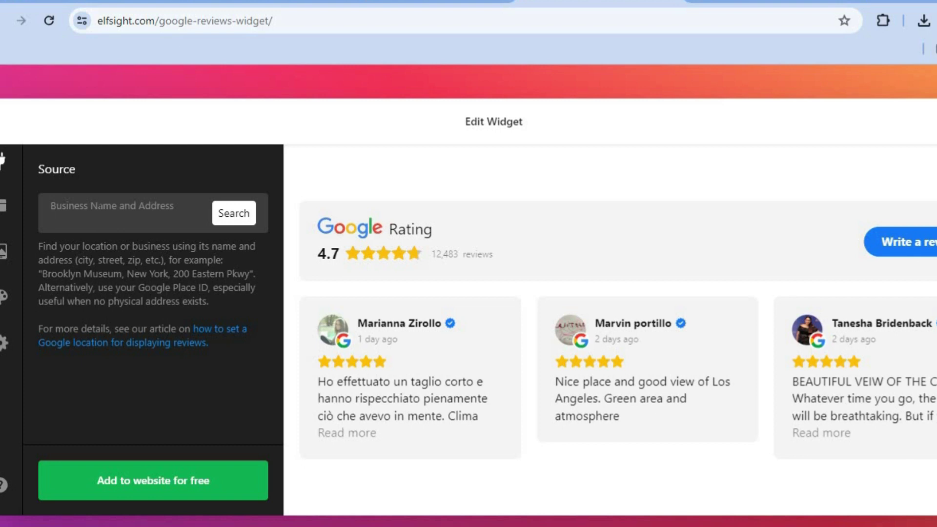
type("HARDWARE NEW YORK")
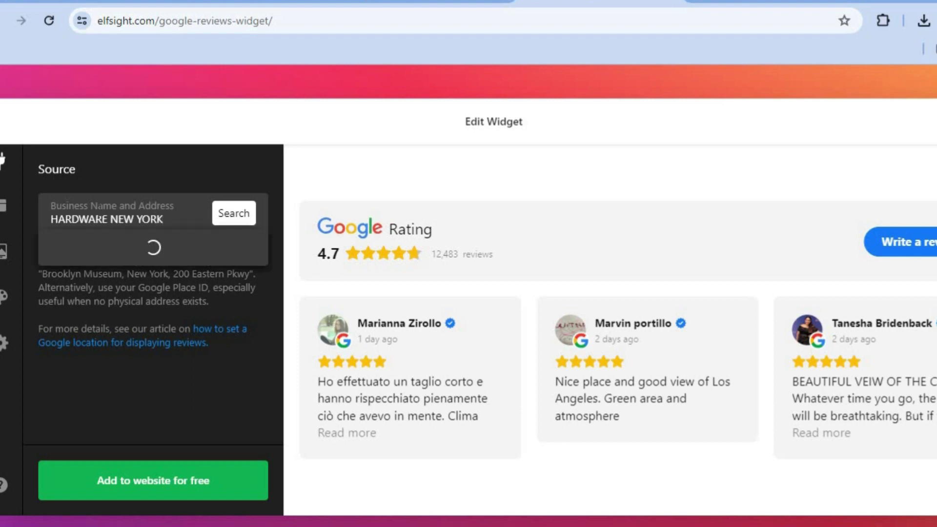
left_click(112, 258)
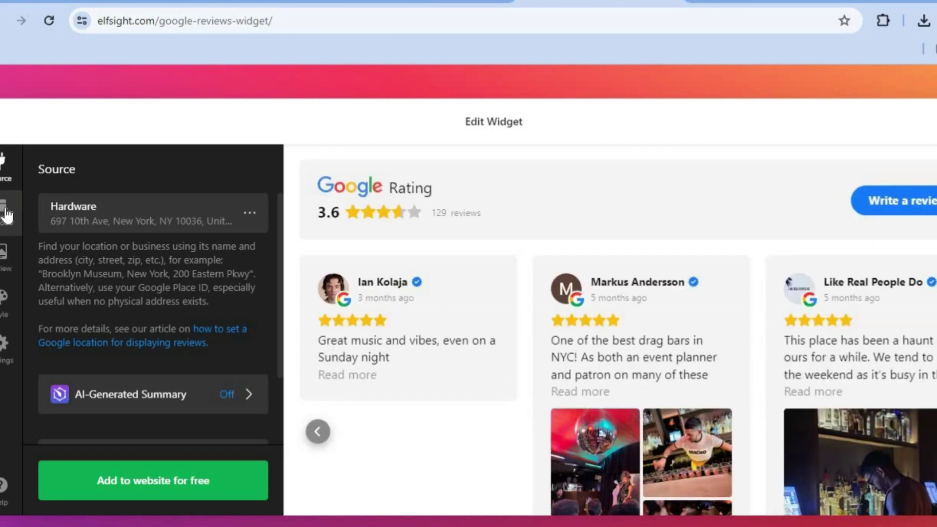
Use the review style with a Google logo under each date, then save the widget.
left_click(12, 267)
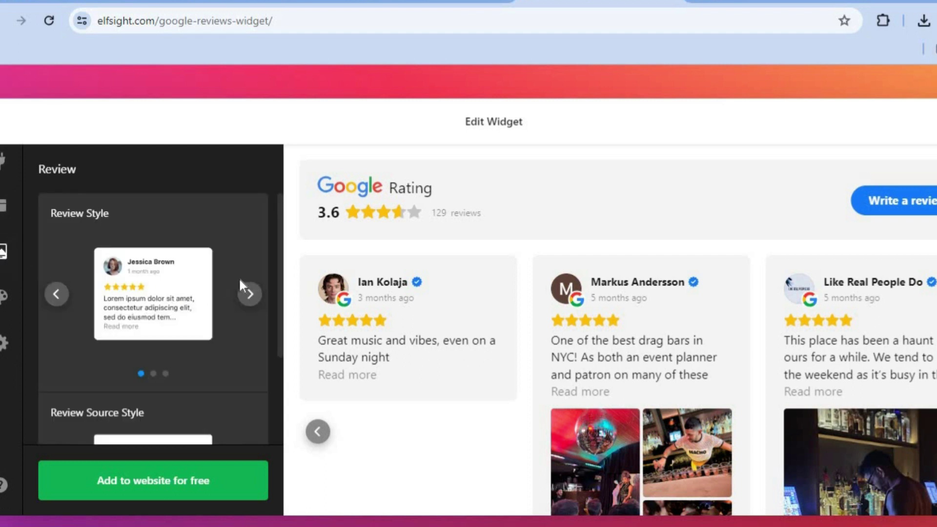
left_click(250, 294)
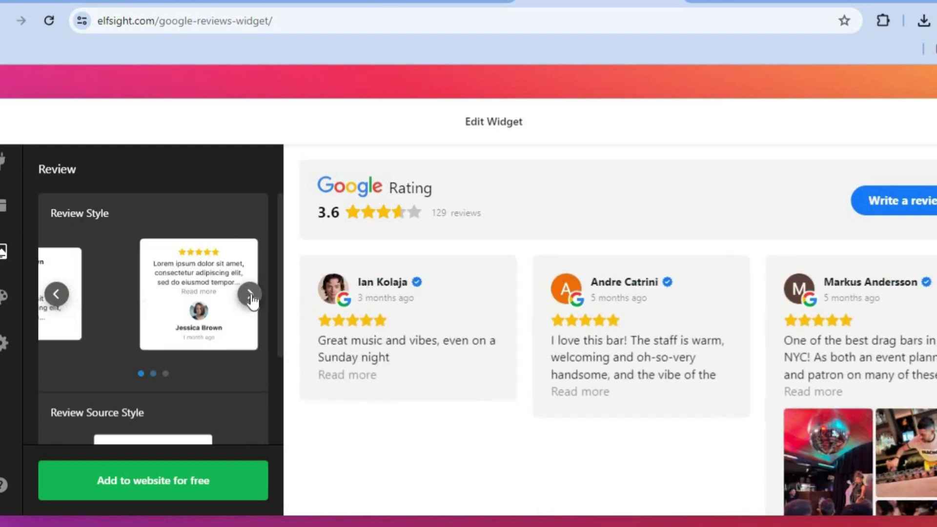
scroll(277, 368, "down", 3)
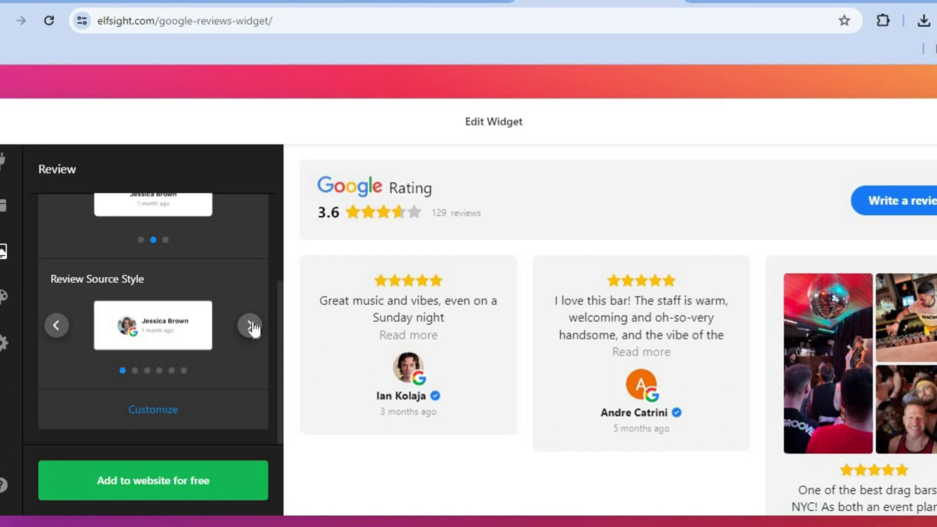
left_click(251, 327)
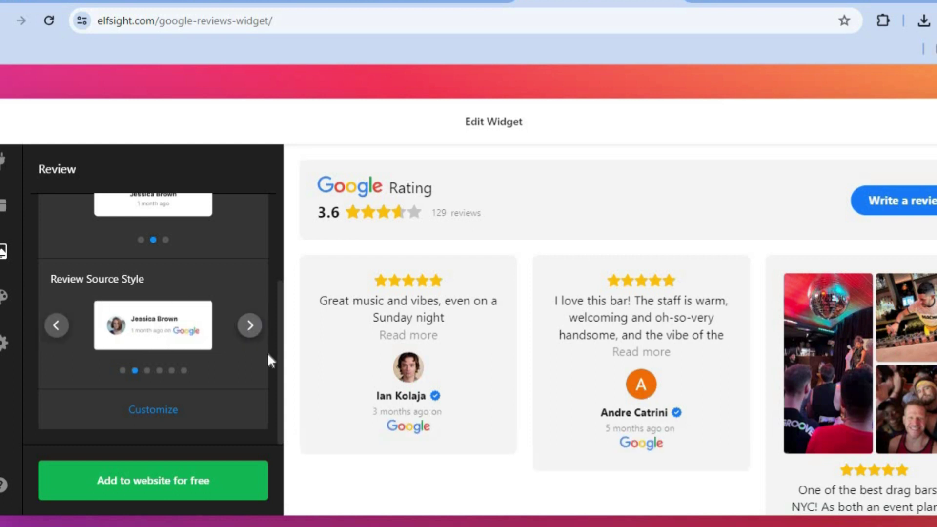
left_click(10, 304)
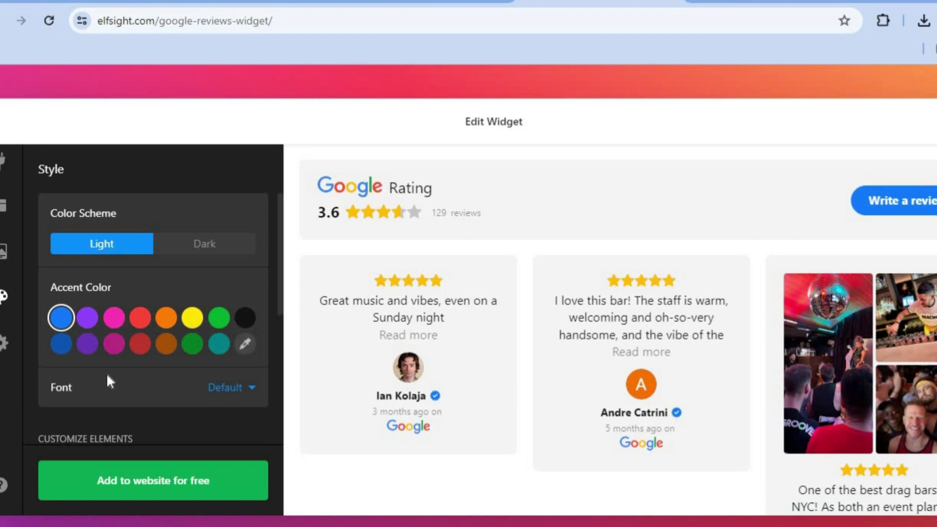
left_click(159, 494)
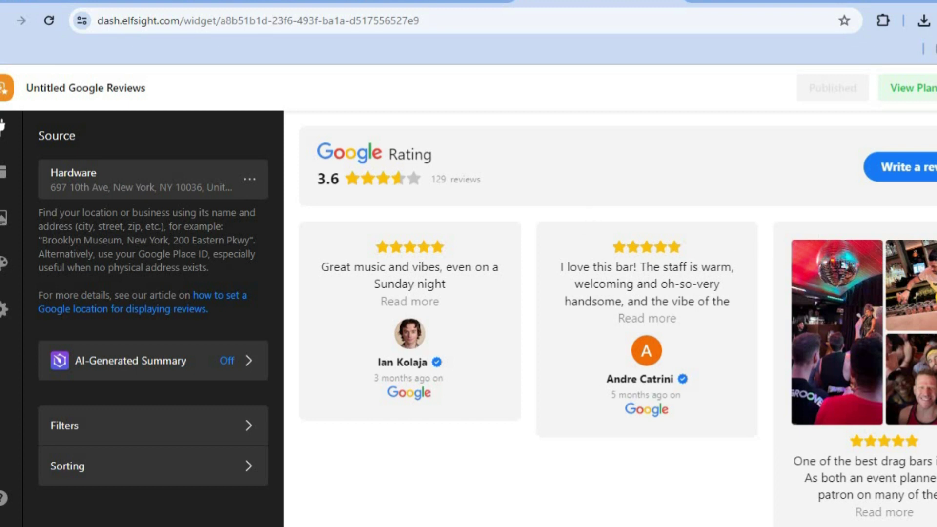
Browse the pricing plans, then return to the Google Reviews widget list.
scroll(618, 317, "down", 3)
scroll(618, 317, "up", 3)
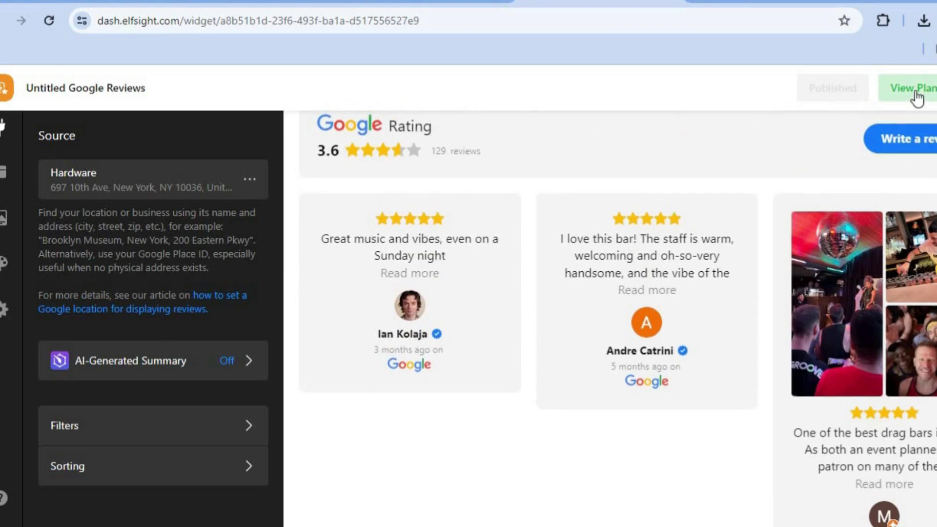
left_click(914, 91)
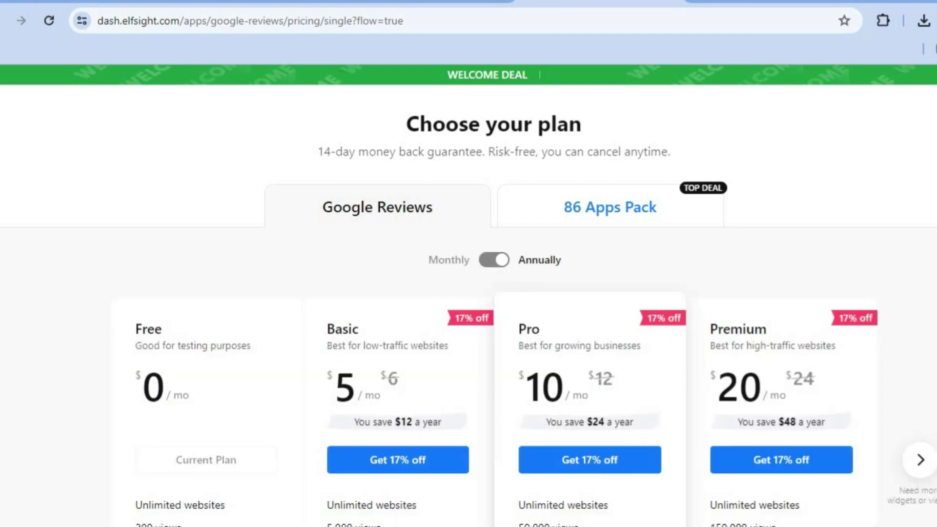
scroll(336, 219, "down", 5)
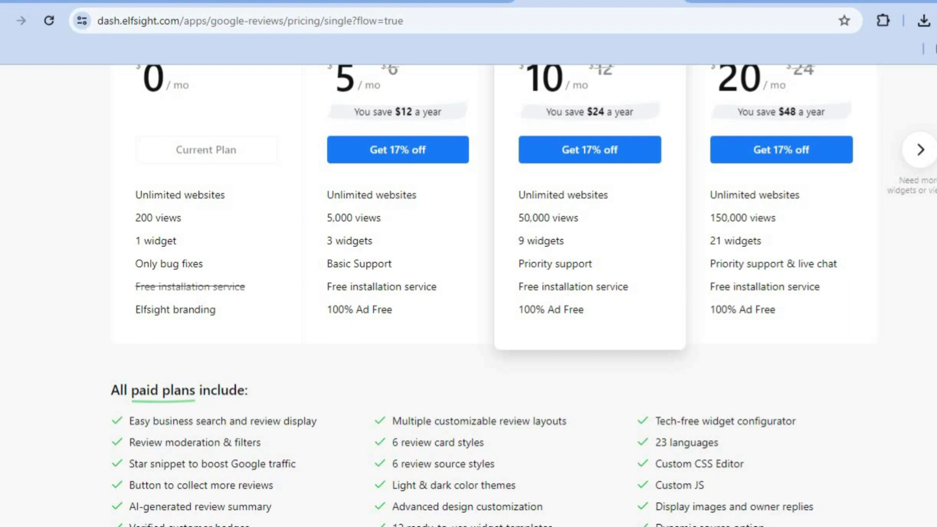
scroll(493, 292, "down", 10)
scroll(469, 293, "up", 15)
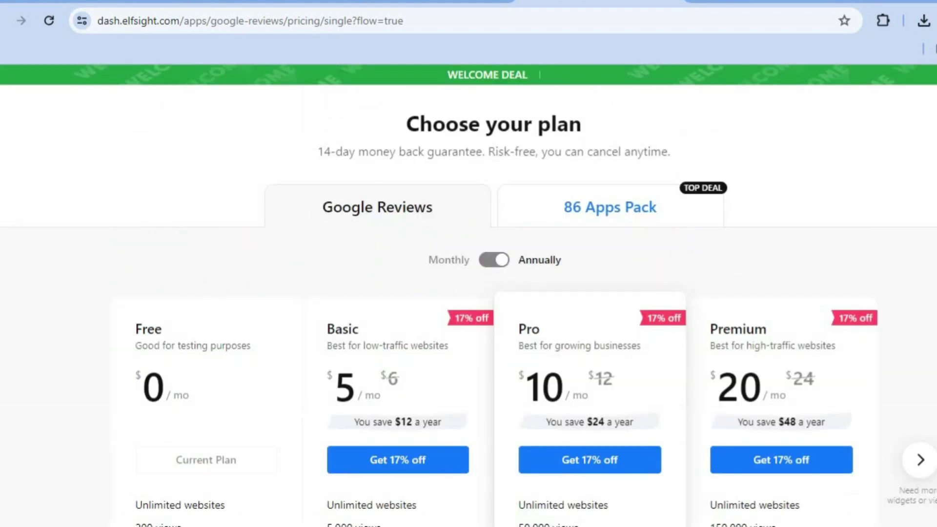
key("alt+Left")
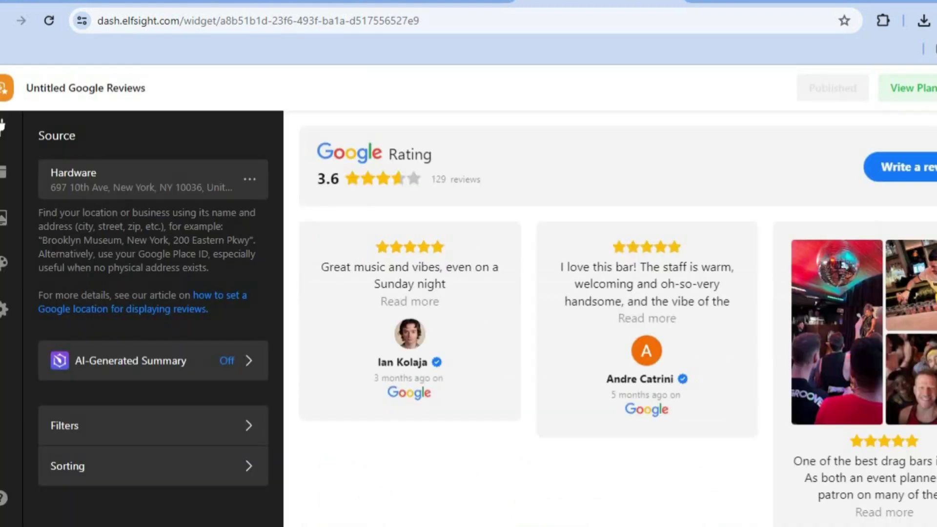
key("alt+Left")
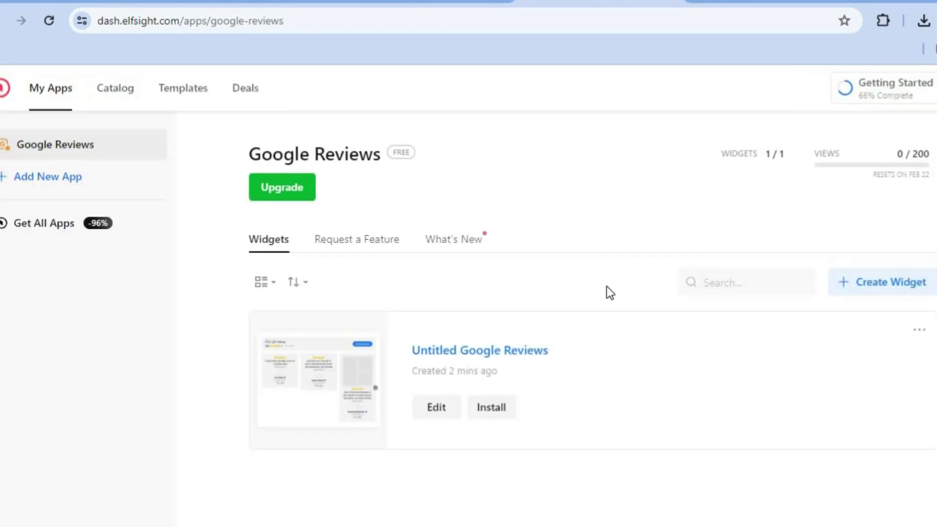
Open the Untitled Google Reviews widget's Install embed code window and copy the code.
scroll(576, 371, "down", 1)
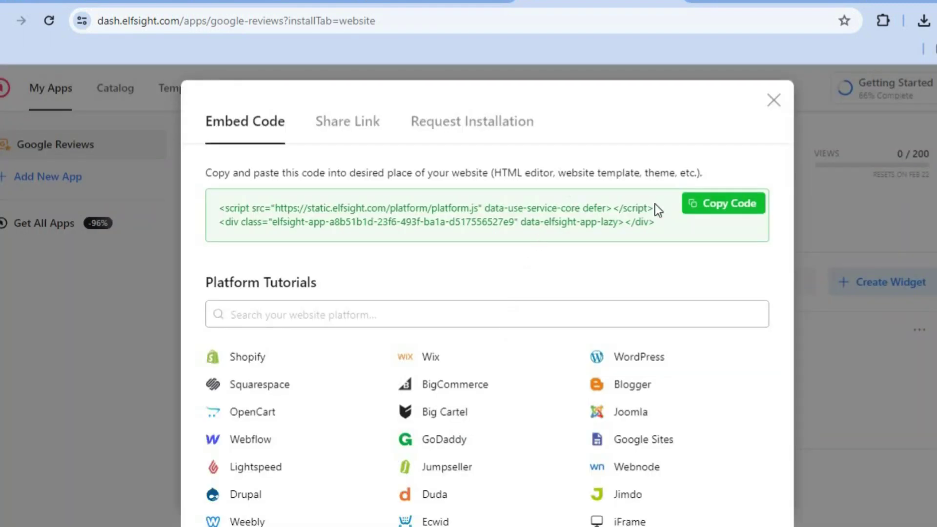
left_click(686, 212)
key("Escape")
left_click(484, 407)
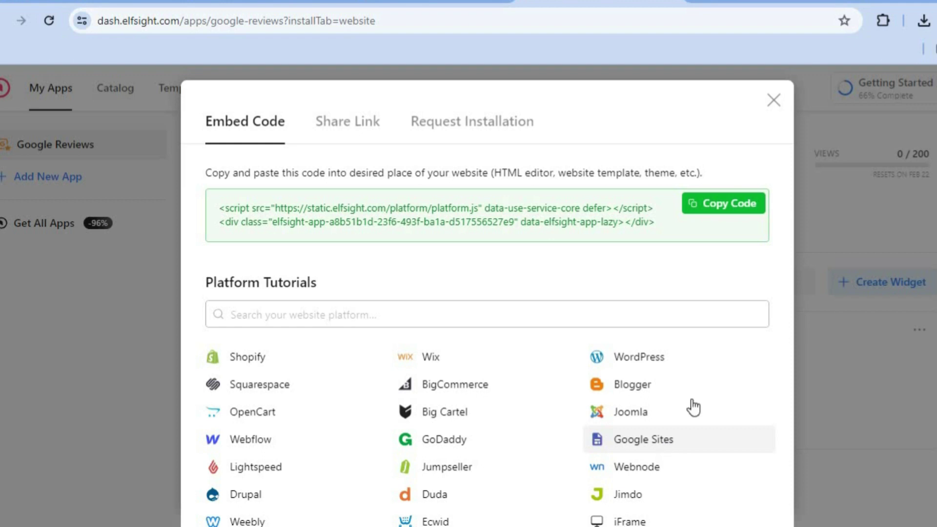
left_click(708, 204)
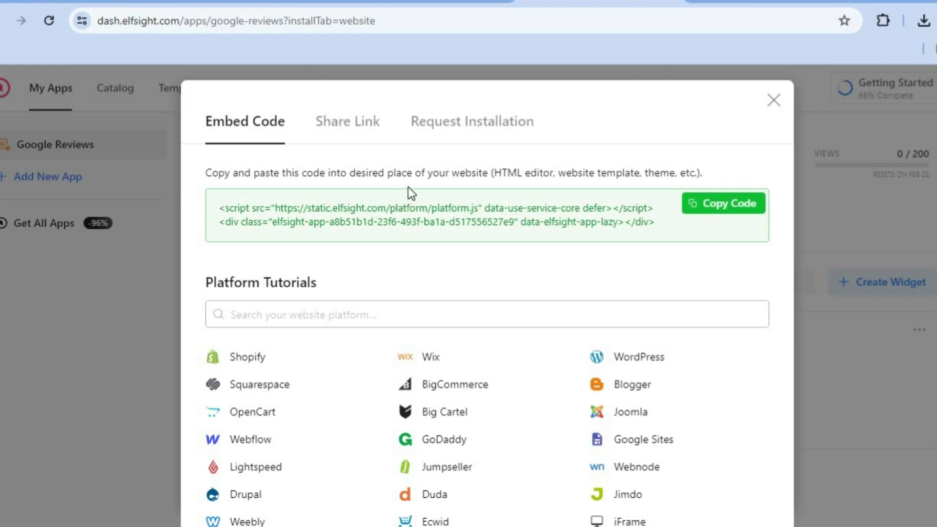
Switch to Google Sites and start a new site from the Portfolio template.
left_click(412, 4)
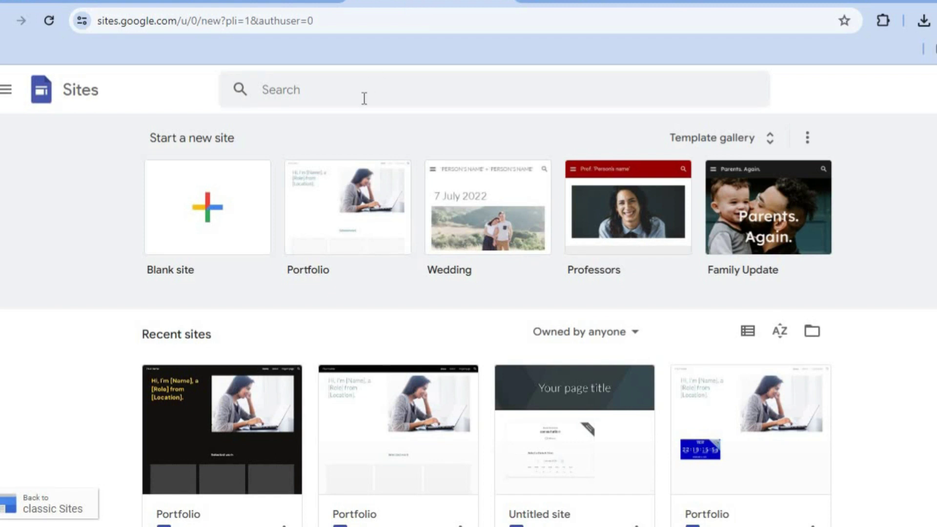
left_click(332, 191)
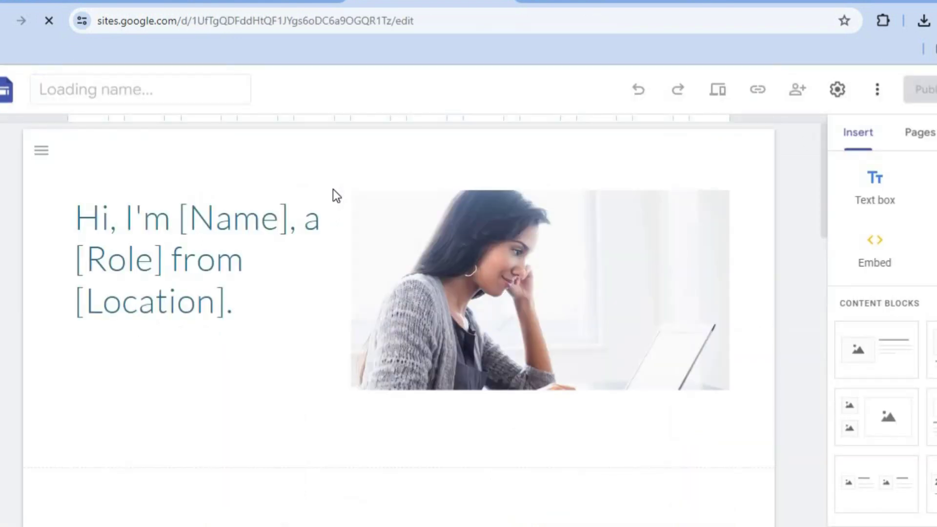
Paste the Elfsight embed code into a new Embed code box.
left_click(882, 247)
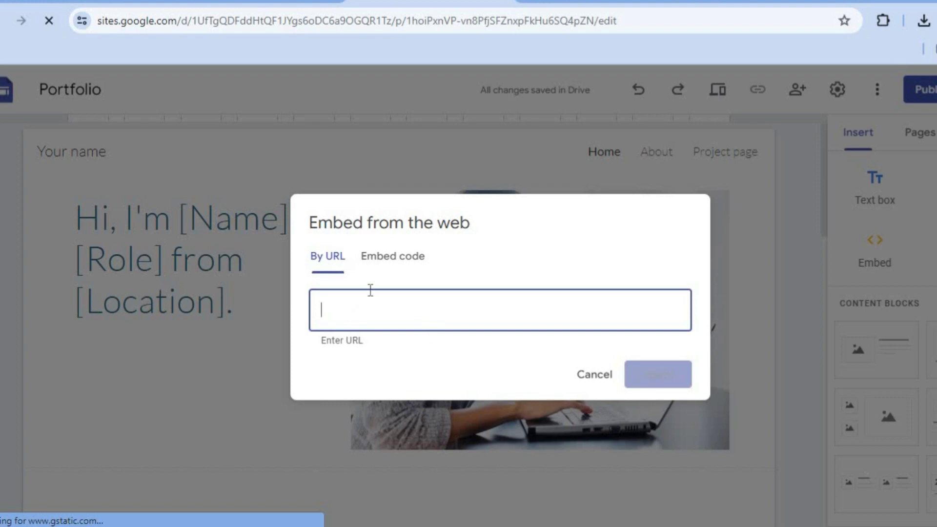
left_click(378, 261)
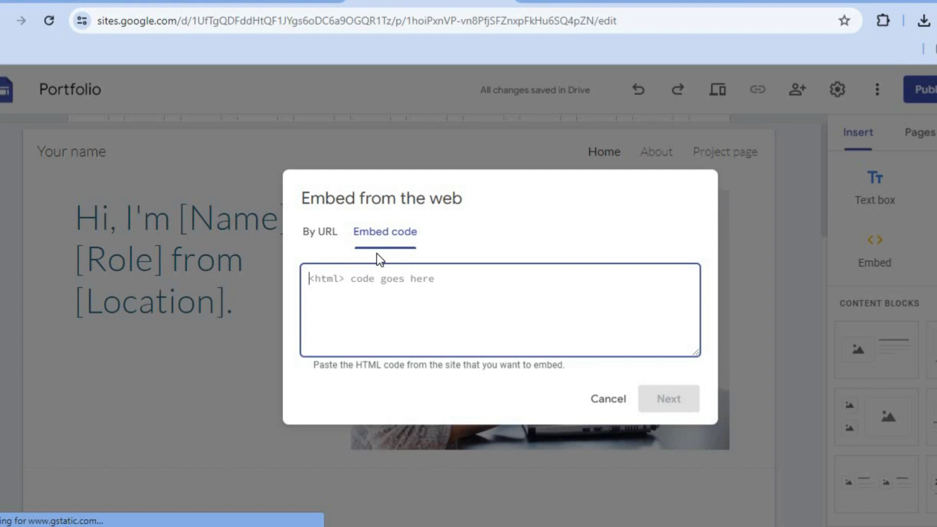
right_click(360, 289)
left_click(396, 171)
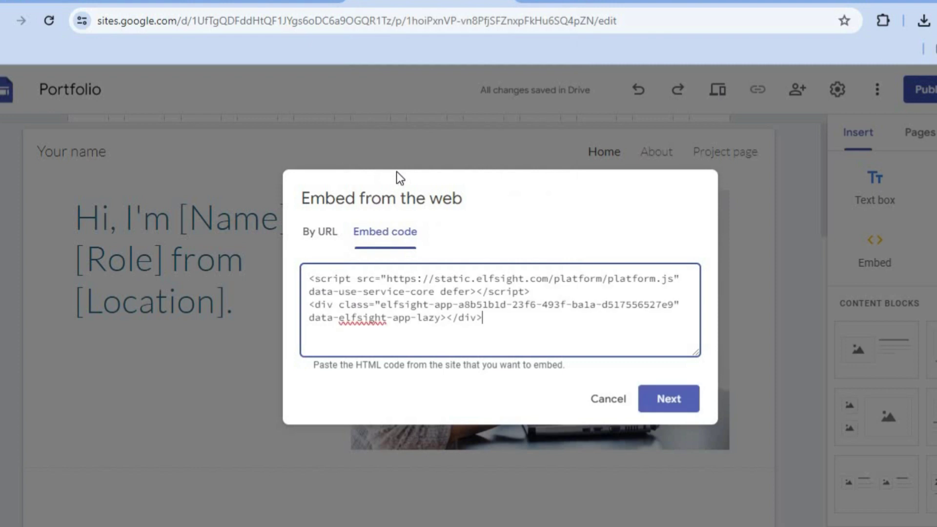
Insert the reviews widget below the hero image and stretch it across the page.
left_click(670, 400)
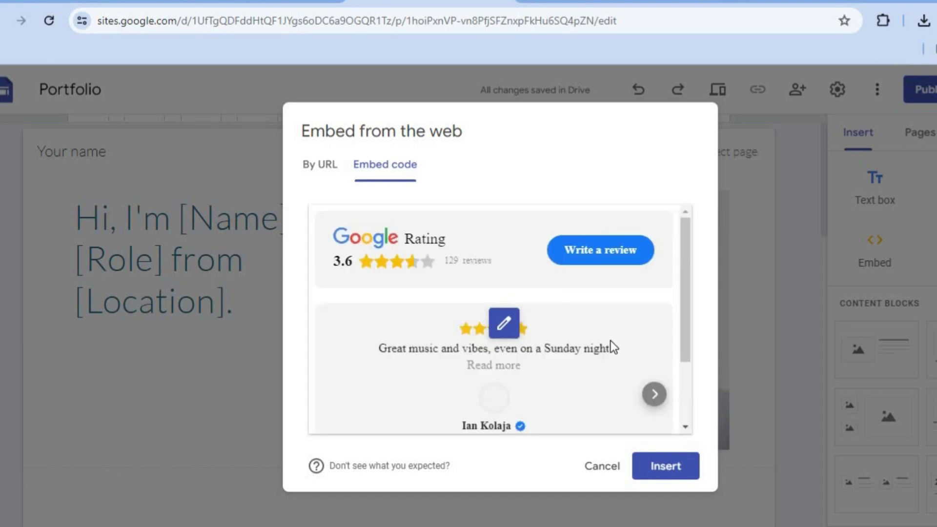
left_click(678, 469)
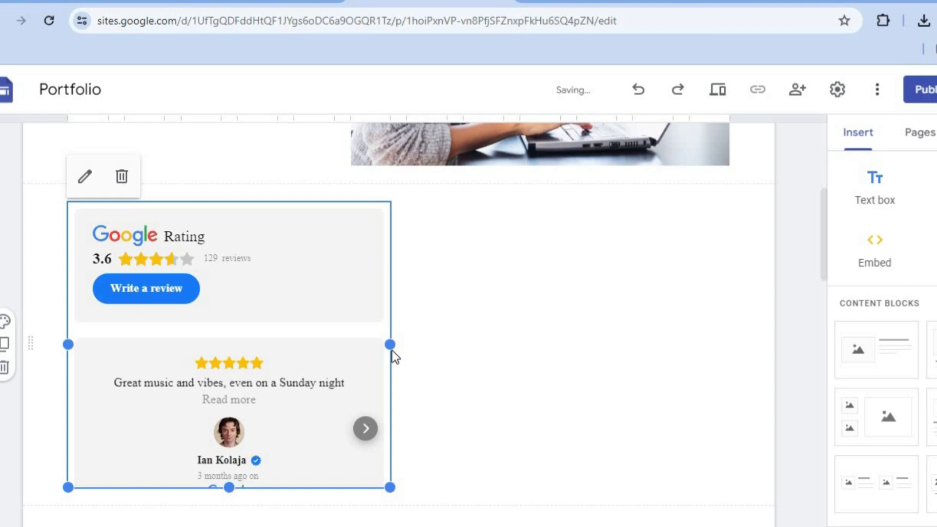
left_click_drag(391, 343, 729, 341)
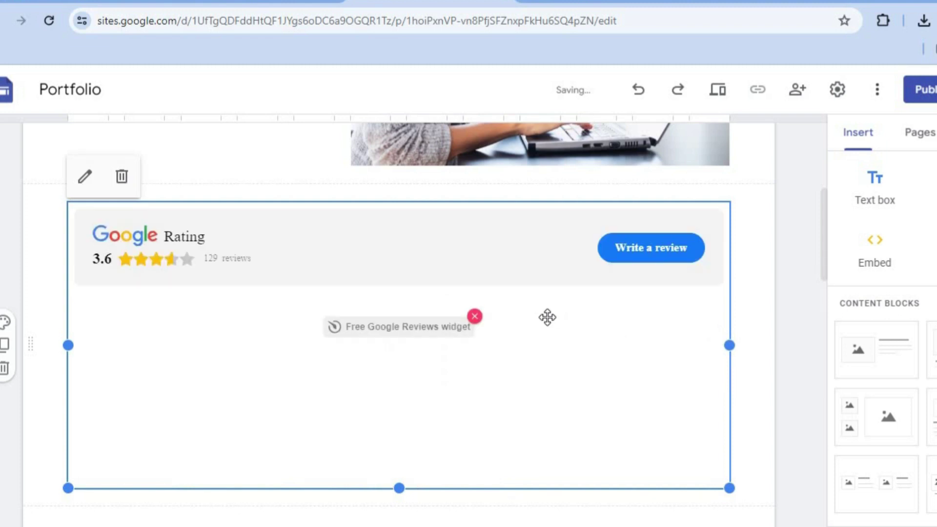